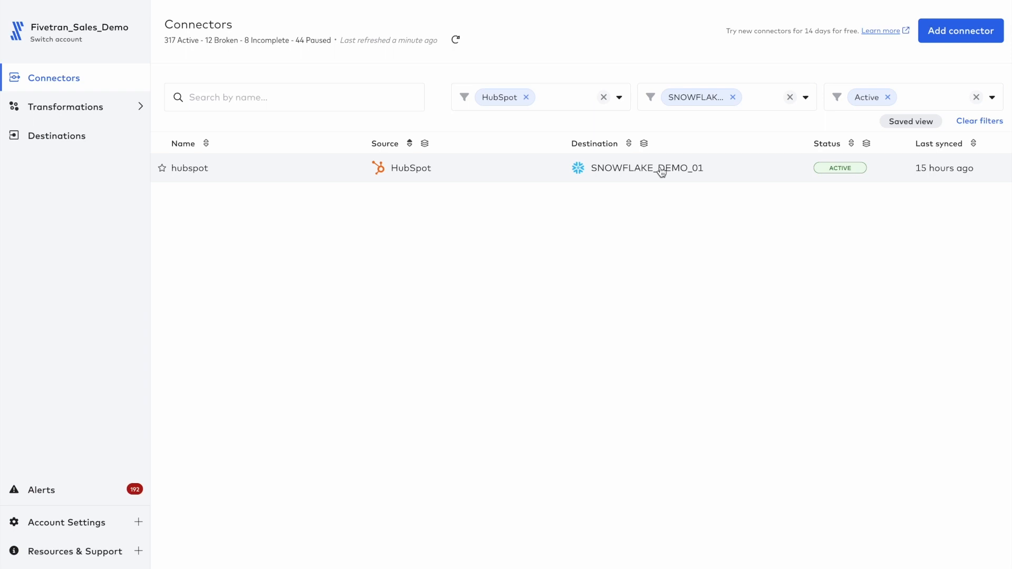
Step: Open the existing hubspot connector for SNOWFLAKE_DEMO_01 and review the tables in its schema
click(661, 169)
click(246, 52)
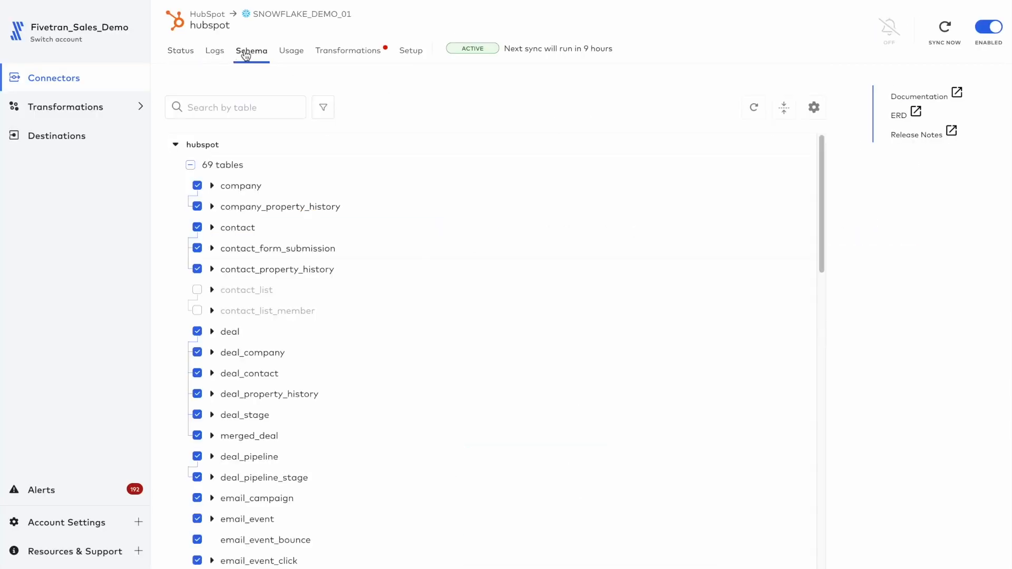
scroll(396, 317, down, 1)
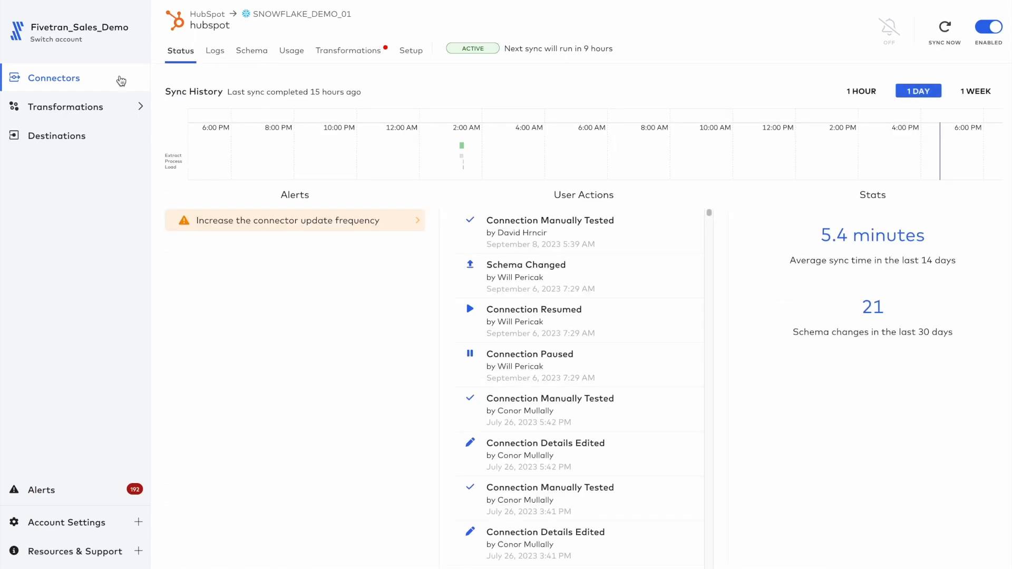
Step: Add a new connector with SNOWFLAKE_DEMO_01 as the destination and HubSpot as the data source
click(123, 78)
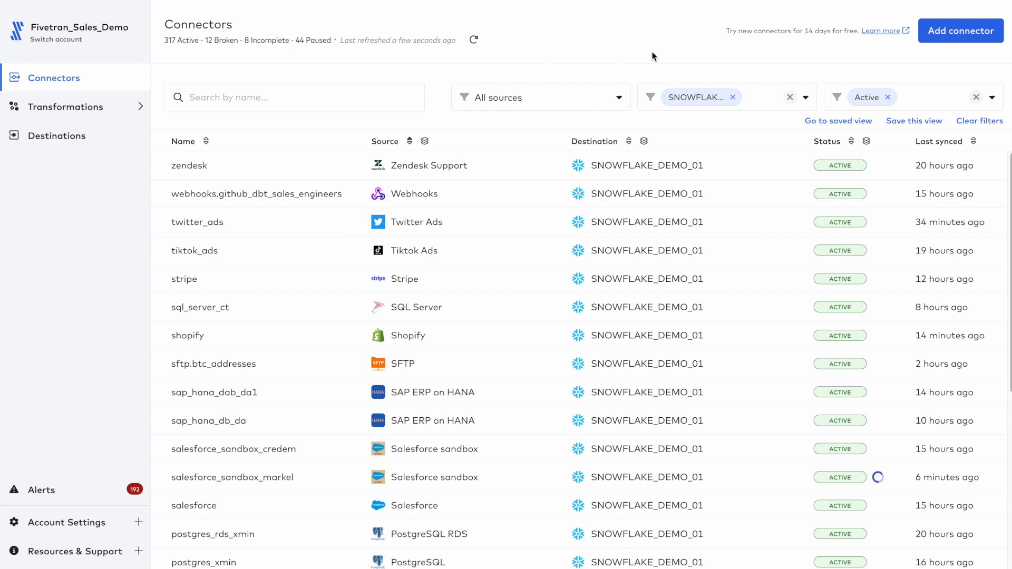
click(968, 32)
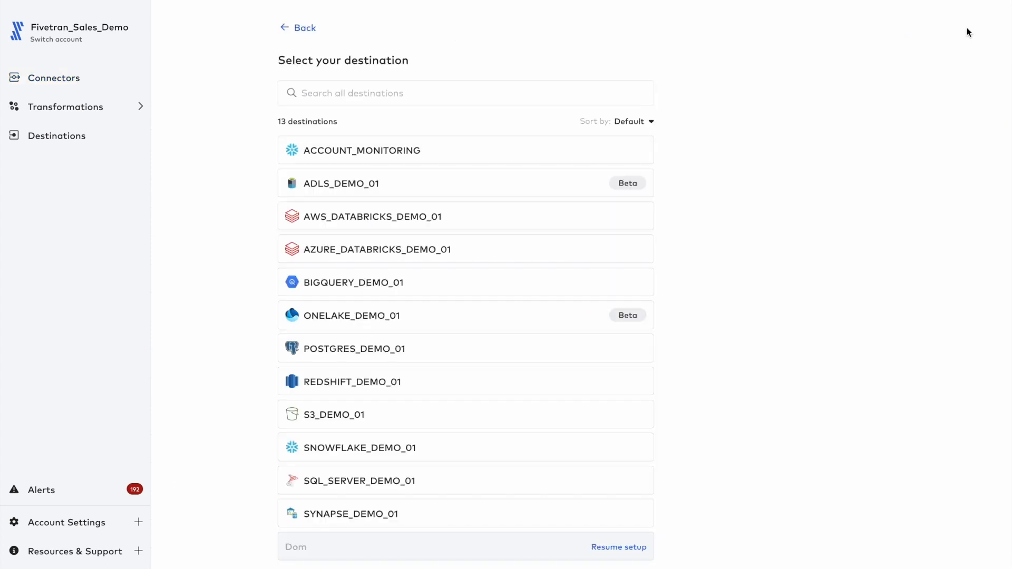
mouse_move(614, 449)
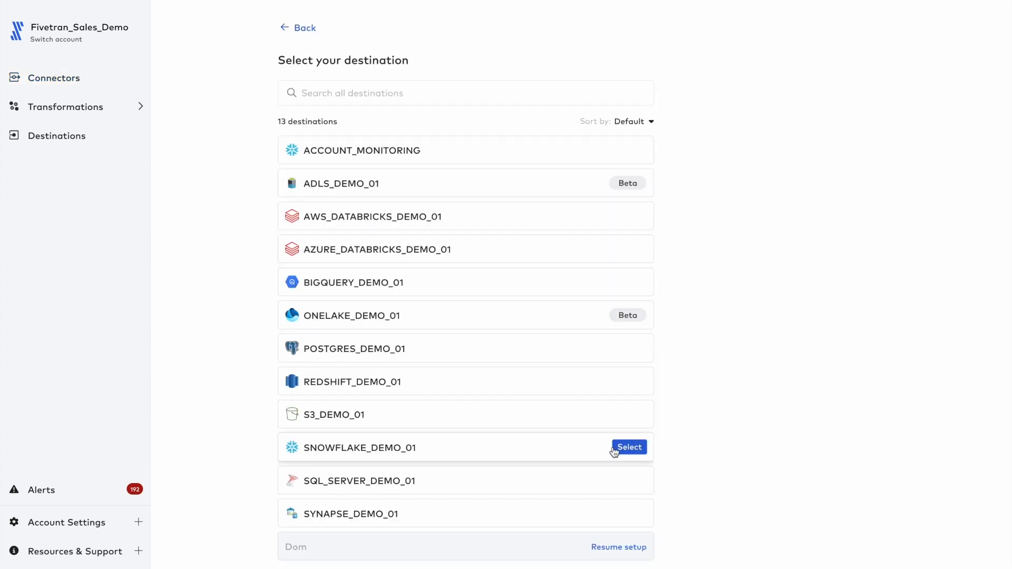
click(628, 447)
click(627, 61)
text(hubspo)
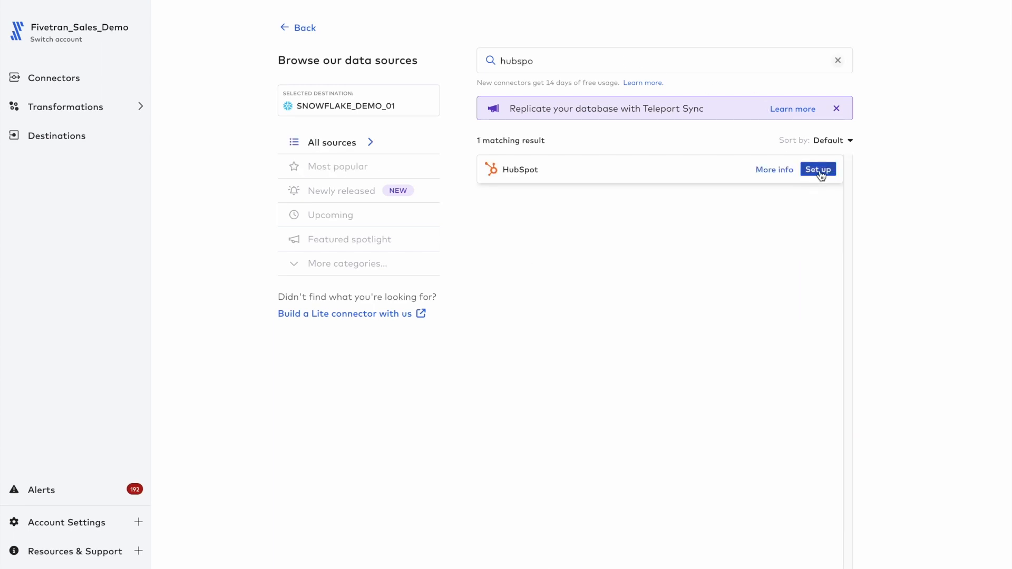
click(819, 170)
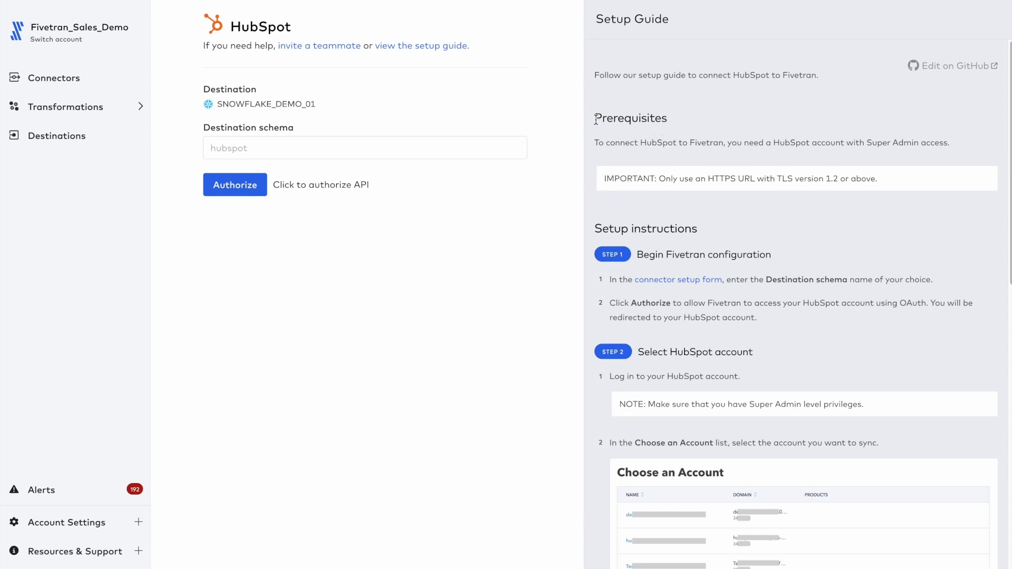
Step: Read the HubSpot setup guide, from the account access prerequisites to the instructions for granting access
drag(772, 142, 961, 147)
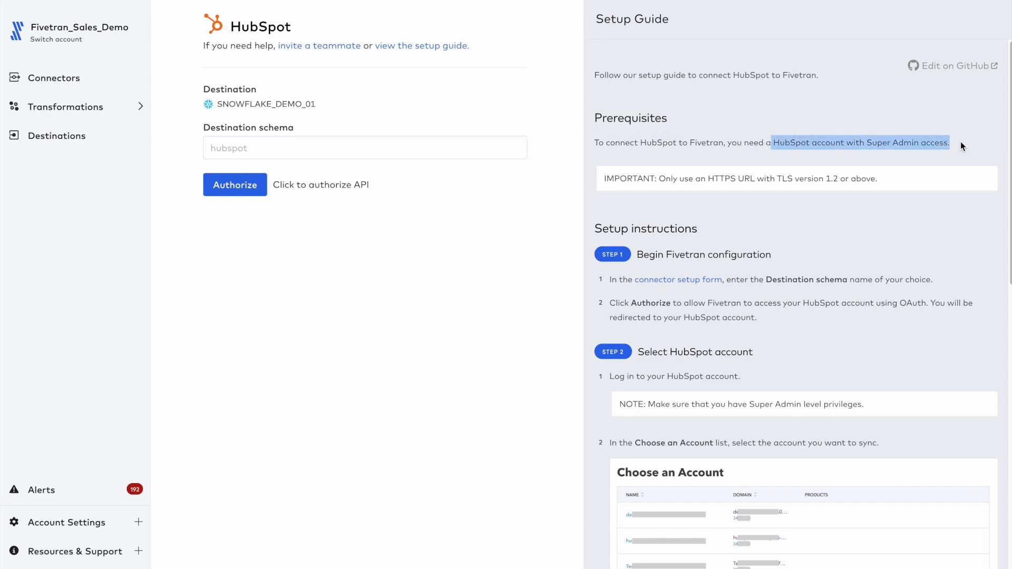
click(960, 143)
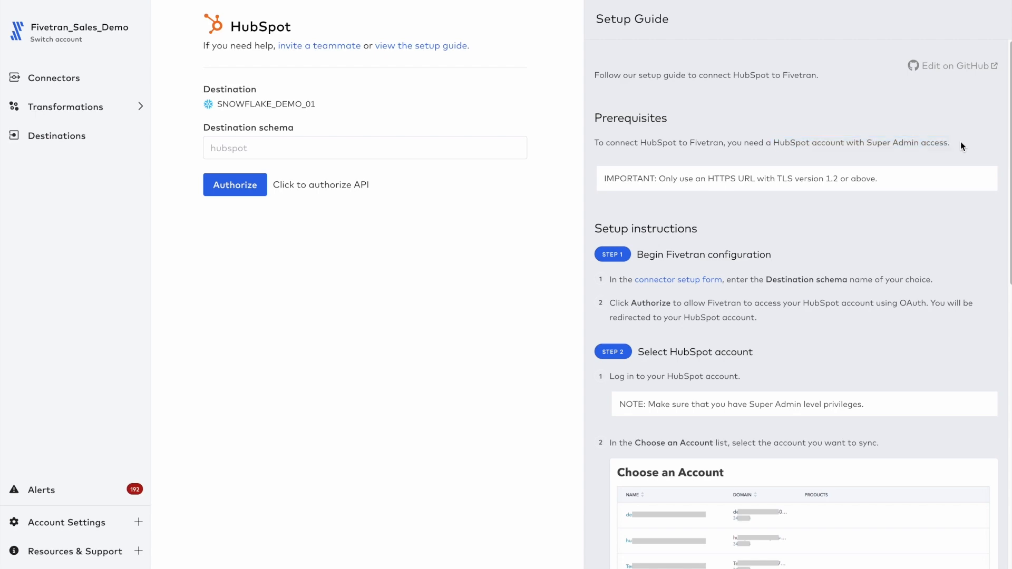
scroll(729, 314, down, 15)
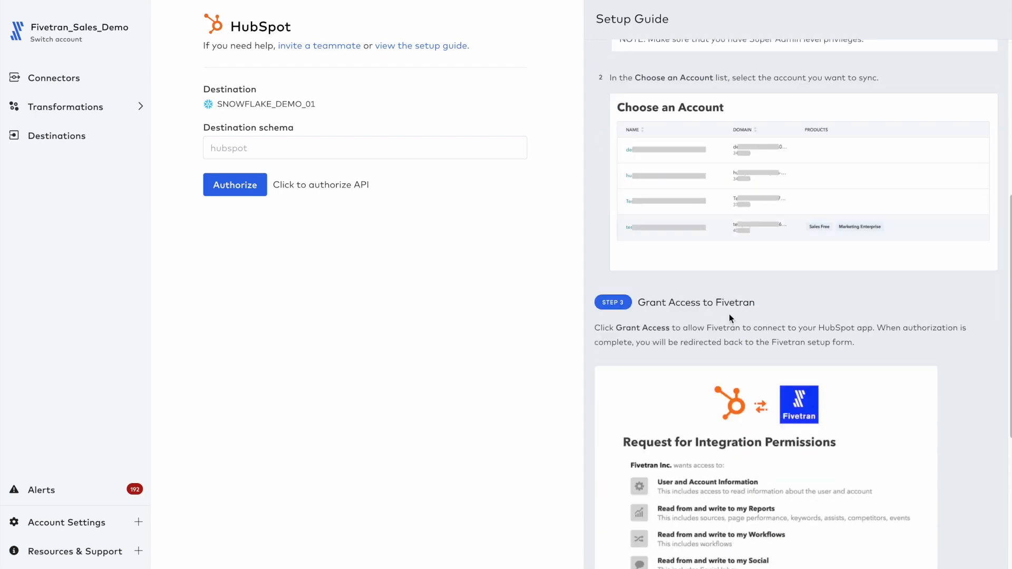
scroll(730, 317, up, 20)
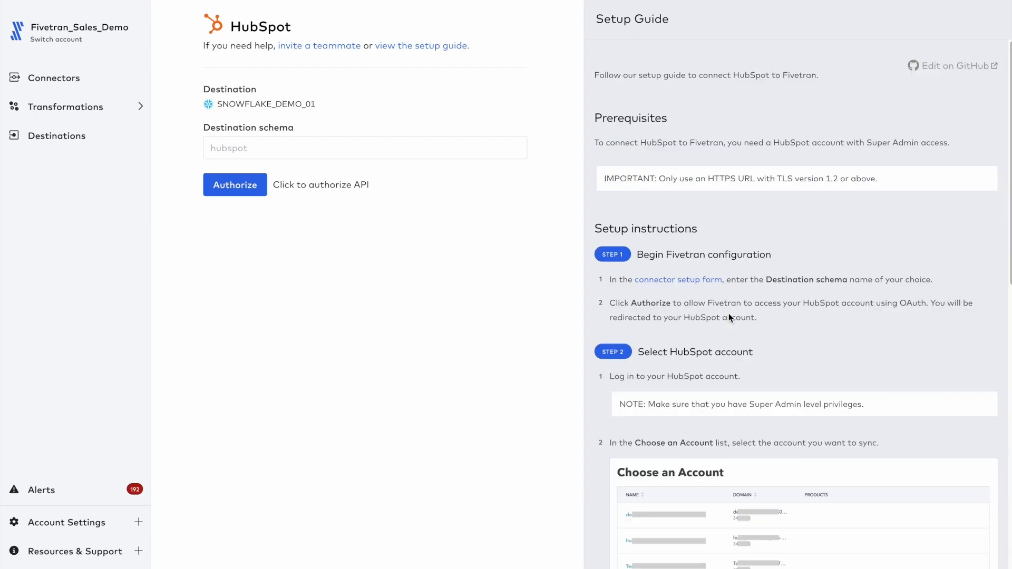
Step: Name the destination schema with hubspot_dev_, the developer's first name and _test, and start the API authorization
click(292, 145)
text(hubspot)
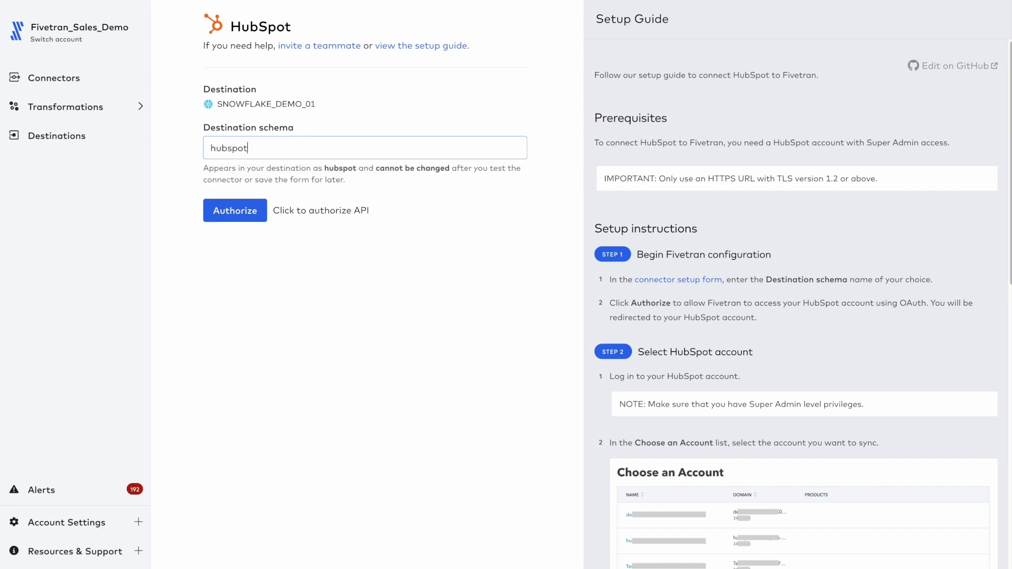
text(_dev_aaron_test)
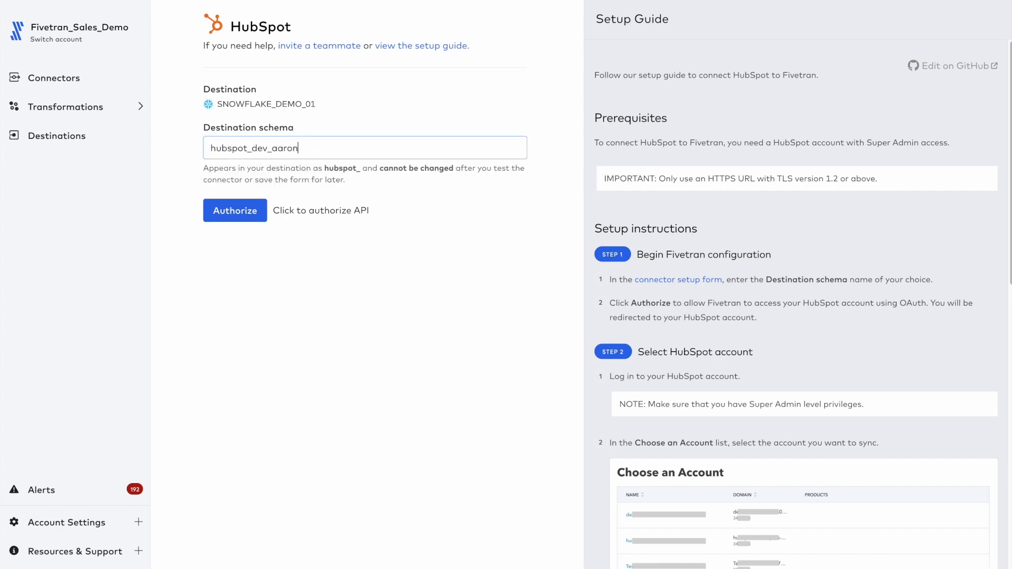
click(320, 253)
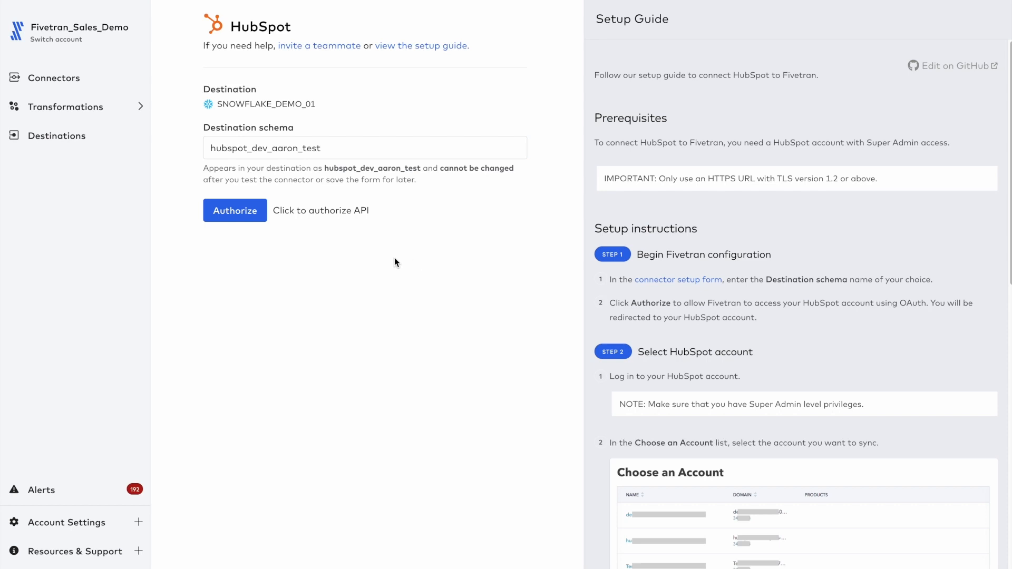
click(238, 213)
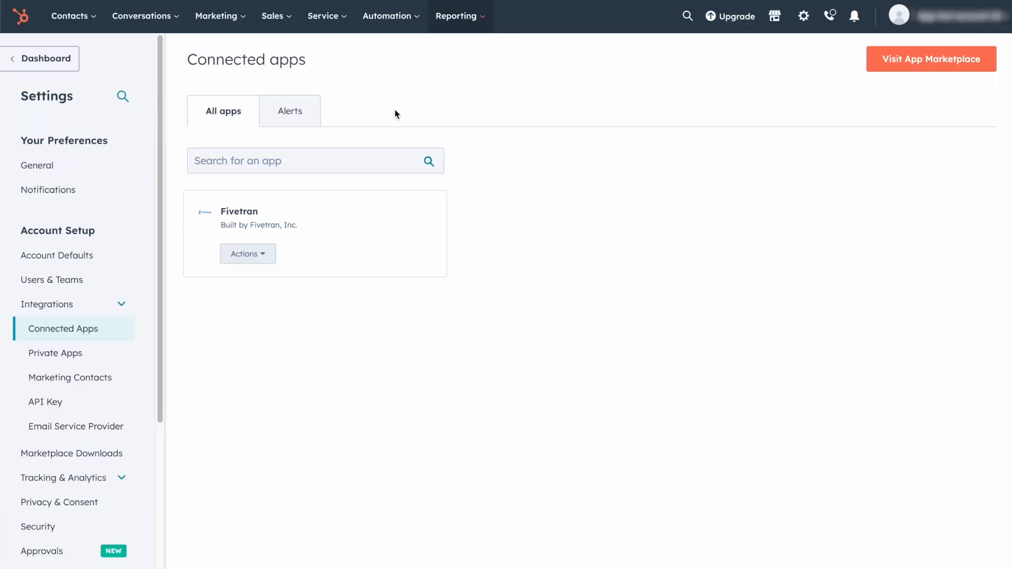
Step: Uninstall the Fivetran app from HubSpot's connected apps, entering "uninstall" as the confirmation text
click(254, 255)
click(257, 320)
click(433, 264)
text(uninstall)
click(397, 307)
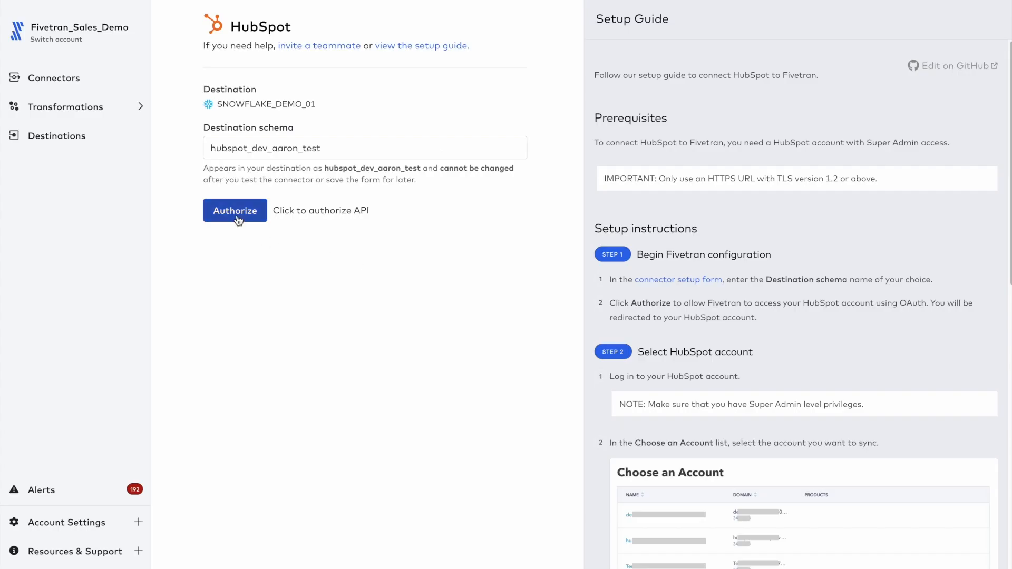
Step: Authorize the connector against HubSpot's App test account 10, reviewing the requested permissions and granting Fivetran access
click(235, 213)
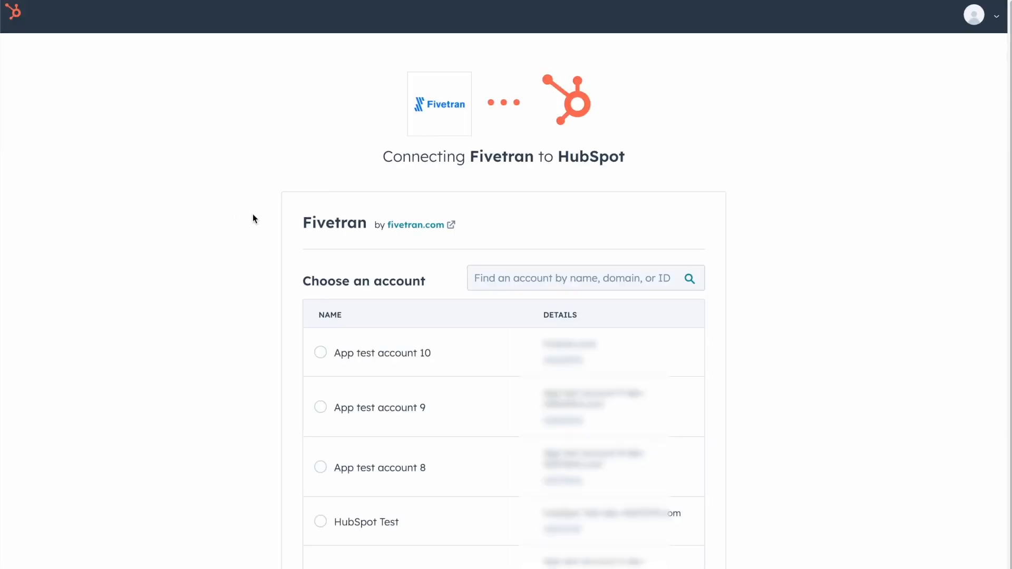
scroll(258, 218, down, 1)
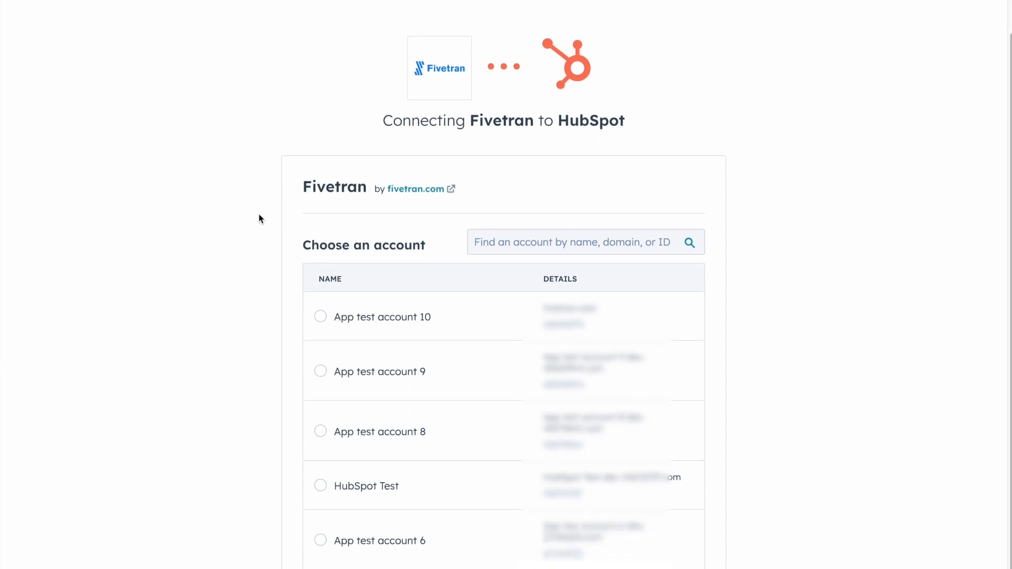
click(321, 319)
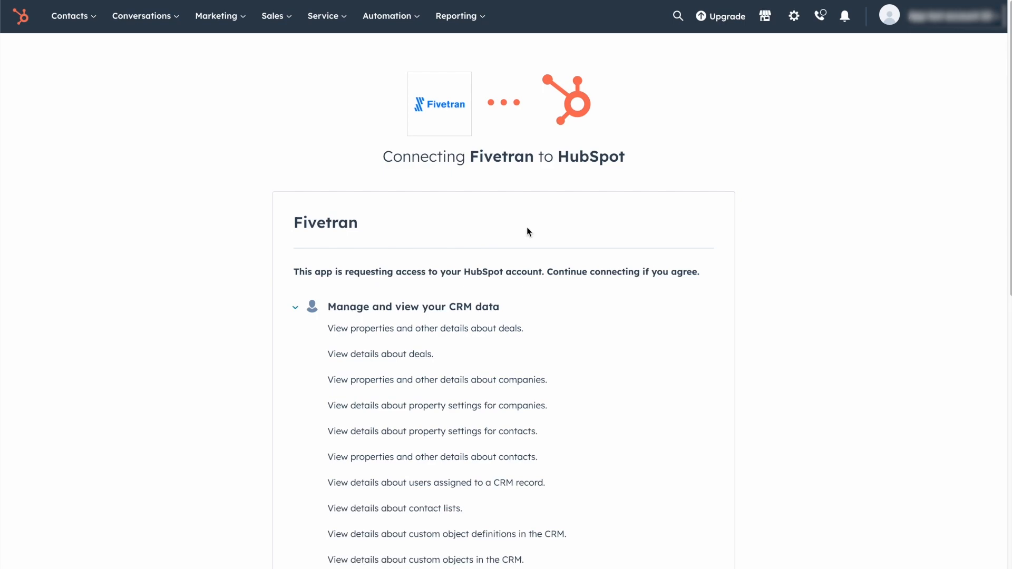
scroll(527, 232, down, 7)
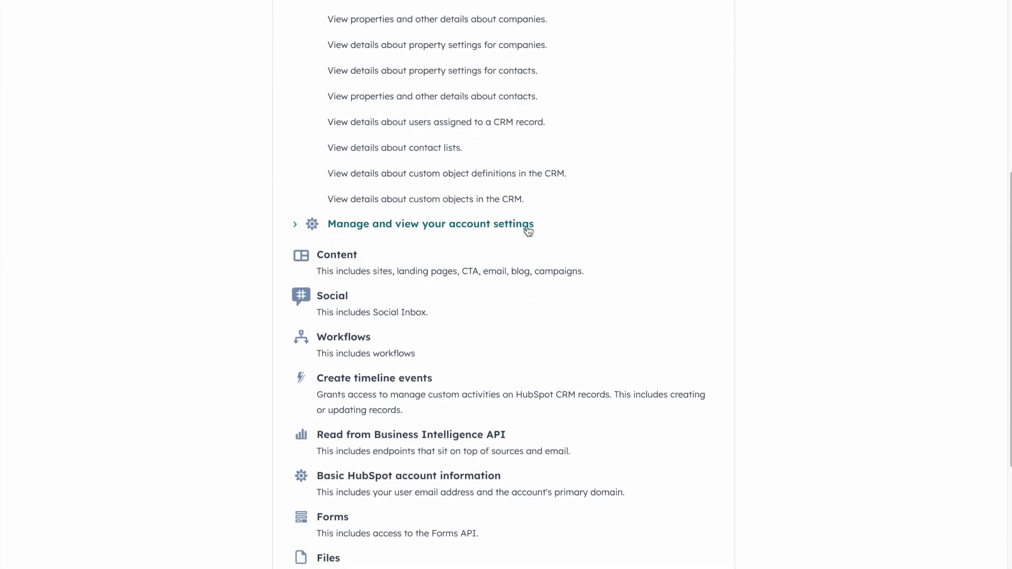
scroll(528, 230, down, 6)
click(300, 521)
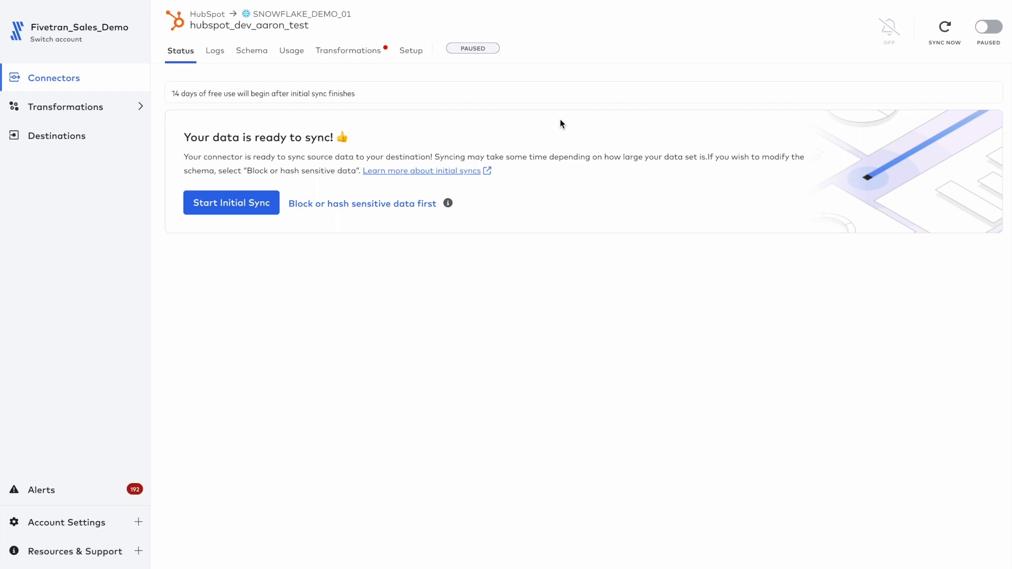
Step: Start the new connector's initial sync and show its sync history at the 1-hour range
click(251, 206)
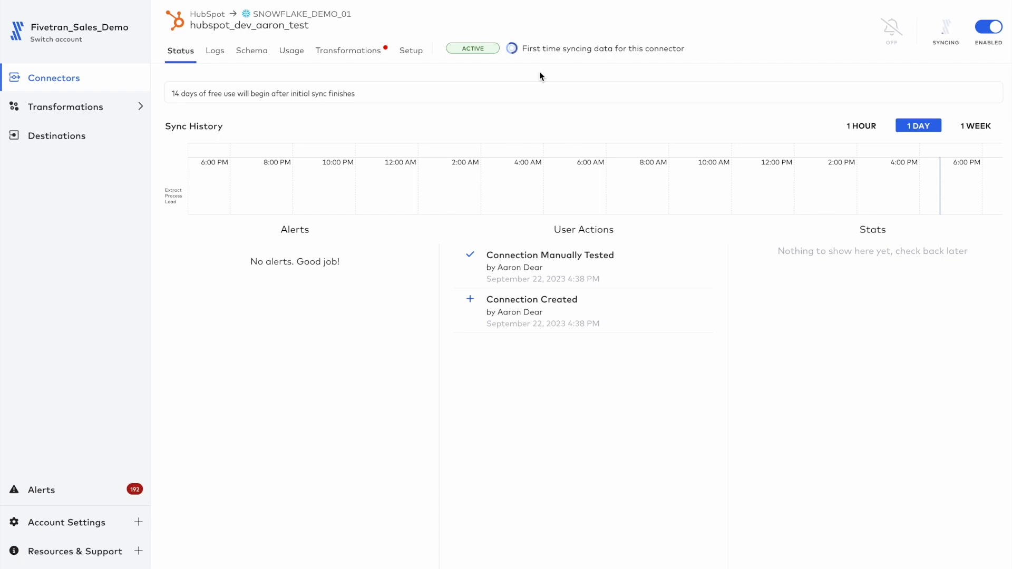
click(857, 128)
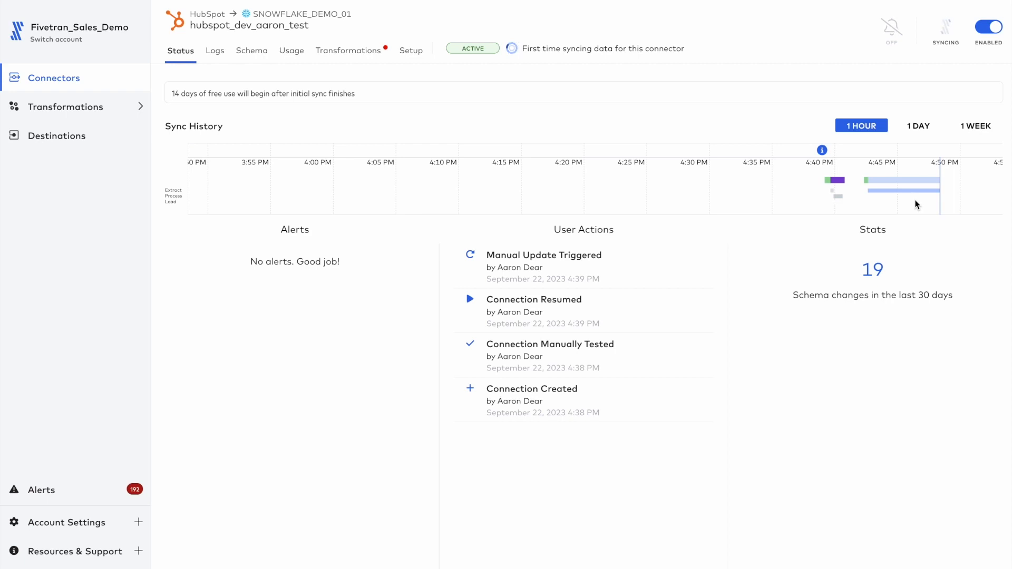
Step: Review the full list of tables in the new HubSpot connector's schema
click(252, 51)
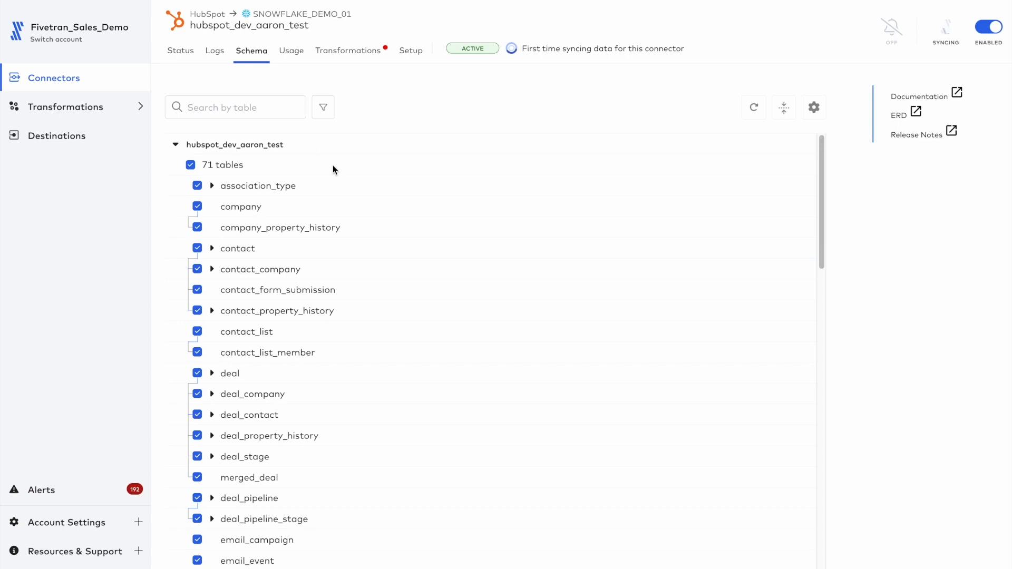
scroll(362, 262, down, 10)
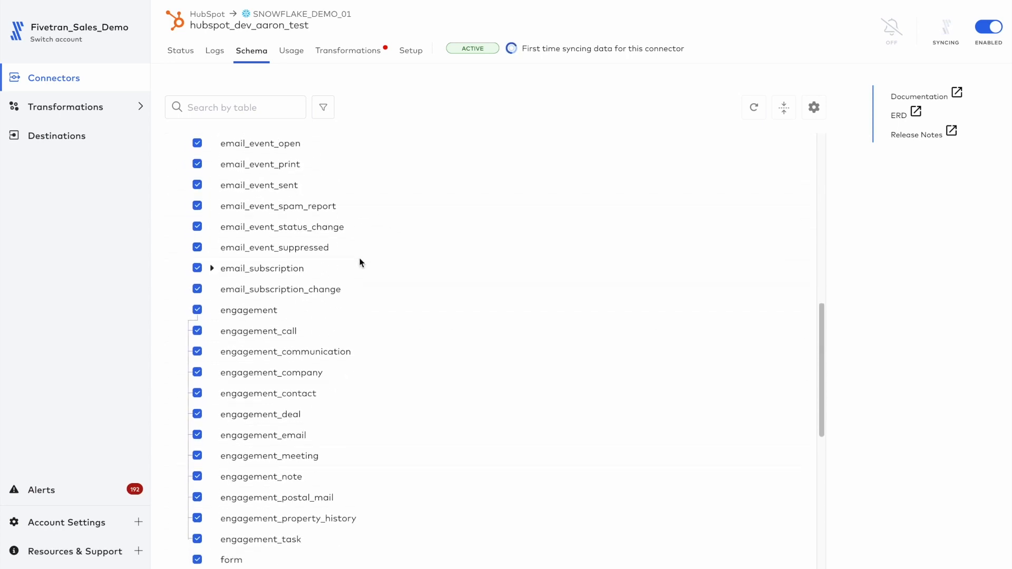
scroll(362, 262, down, 10)
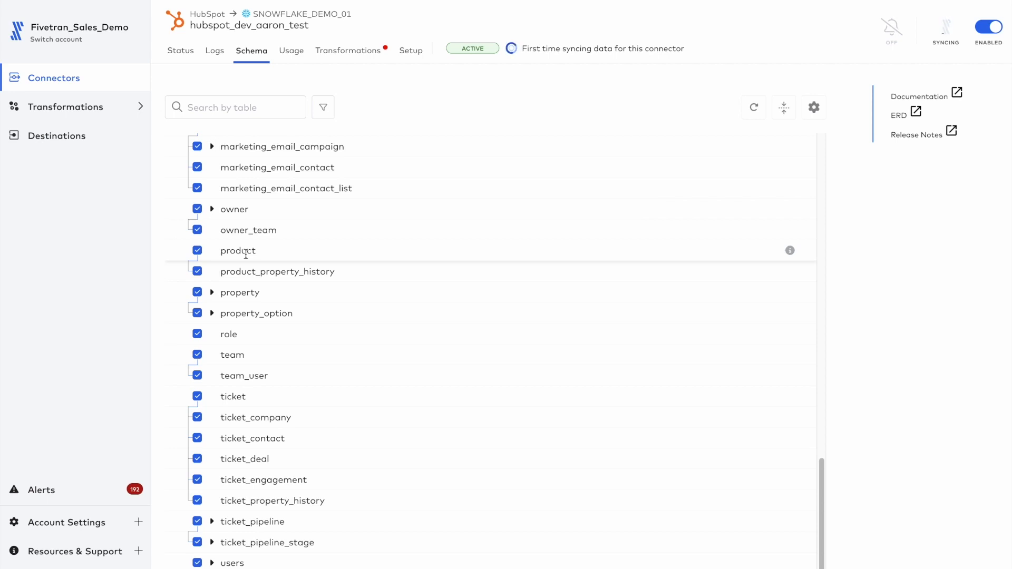
scroll(246, 254, up, 20)
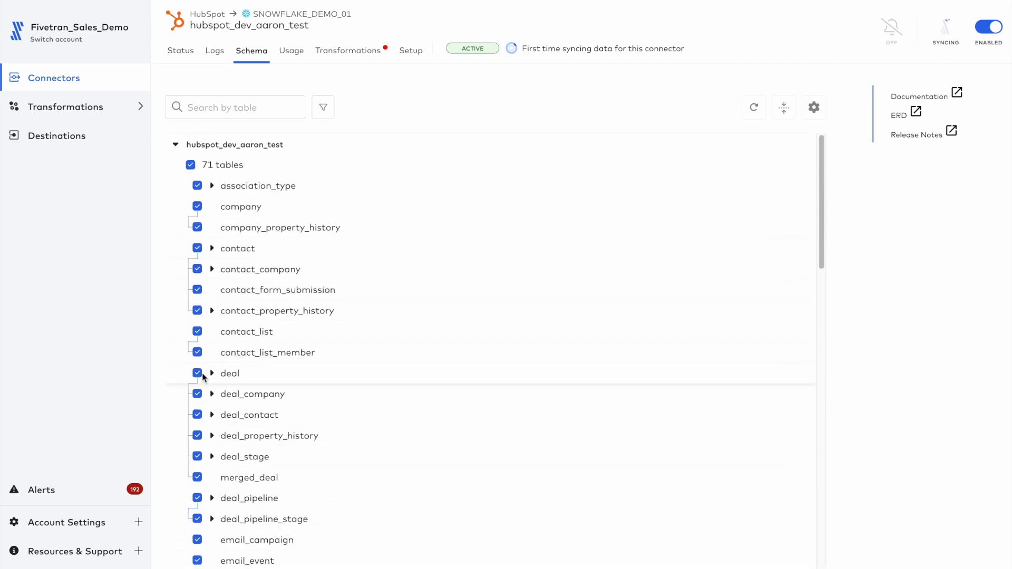
Step: Exclude the contact_list and contact_list_member tables from the sync and include them again
click(197, 352)
click(198, 332)
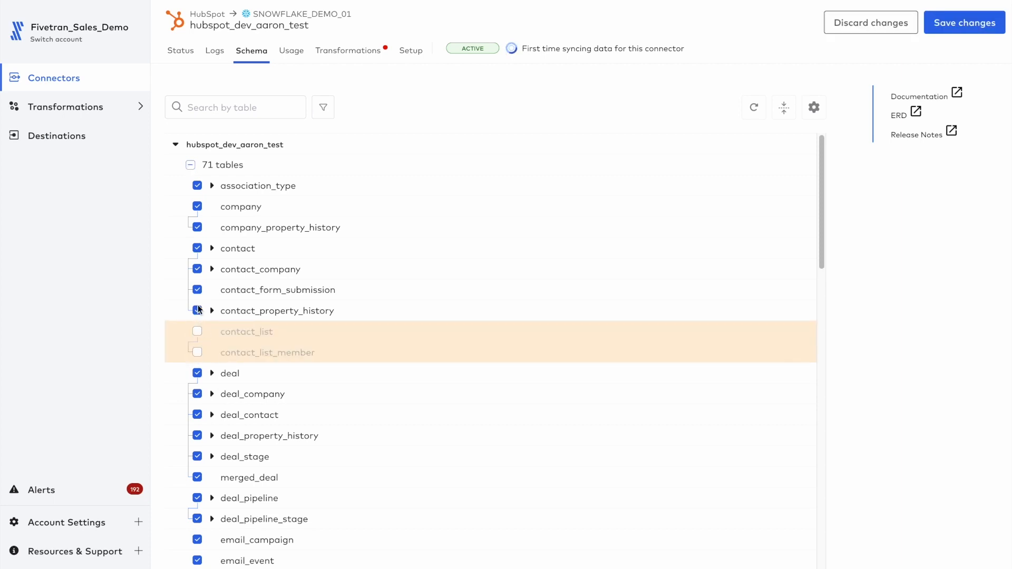
click(198, 331)
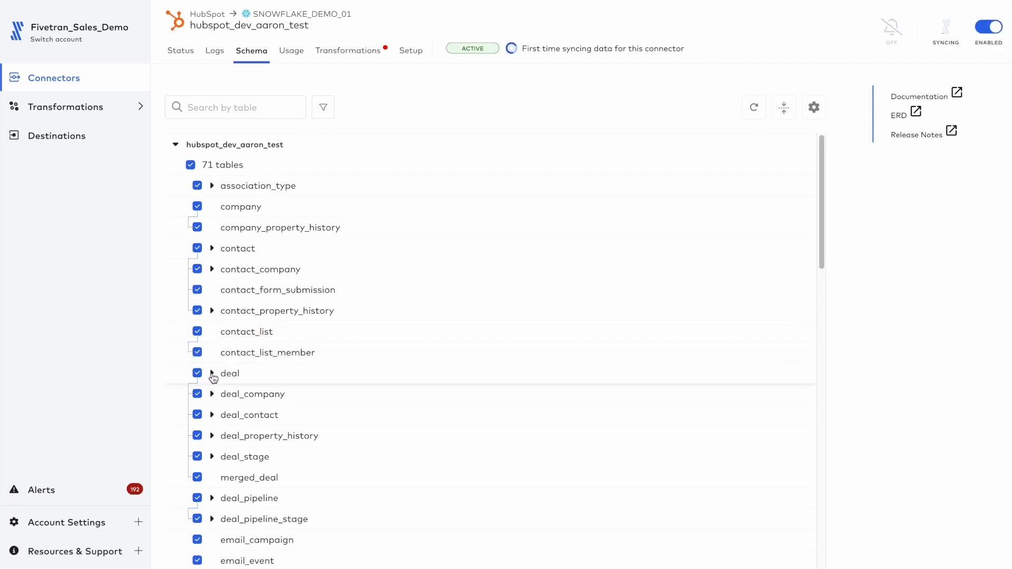
Step: Expand the deal table, exclude its deal_pipeline_id, deal_pipeline_stage_id and is_deleted columns, and include them again
click(212, 374)
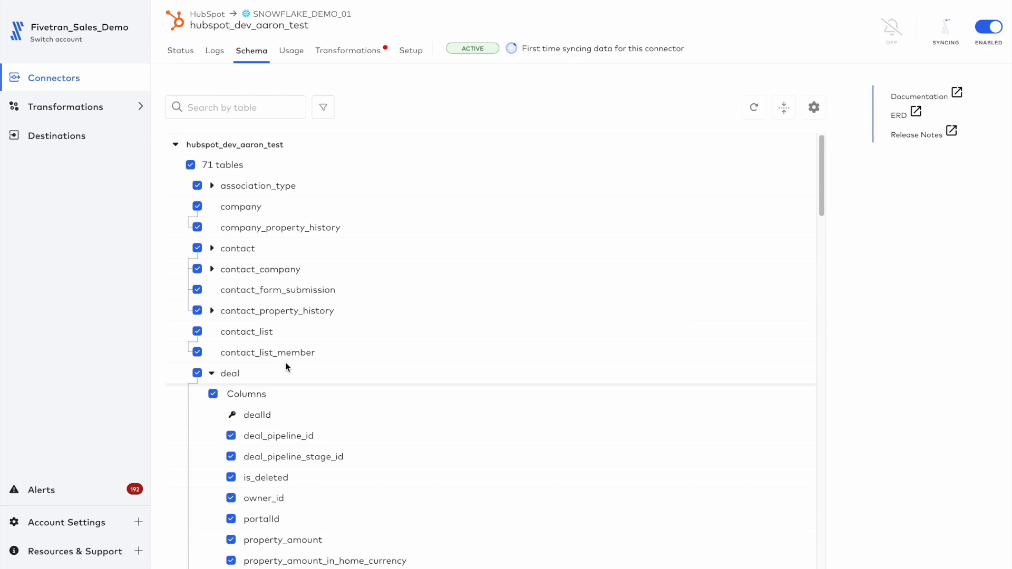
scroll(285, 362, down, 5)
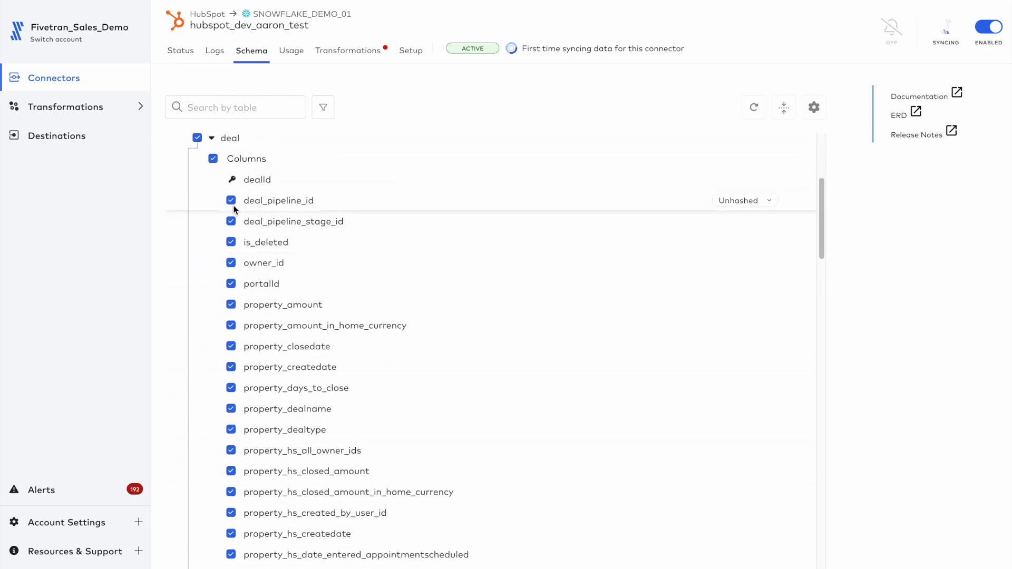
click(230, 201)
click(231, 222)
click(232, 242)
click(232, 242)
click(231, 222)
click(231, 201)
scroll(423, 178, up, 5)
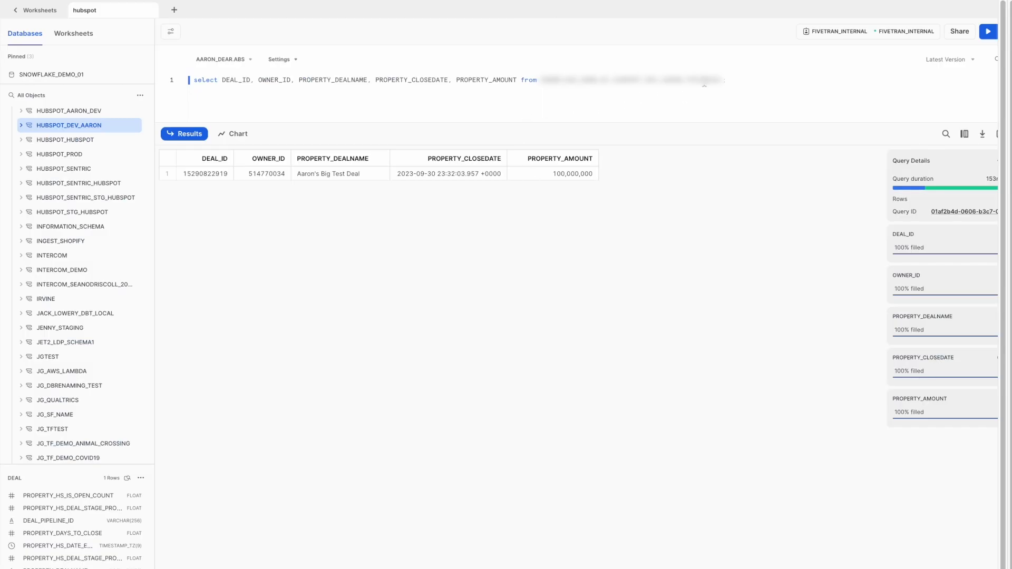
Step: In the Snowflake hubspot worksheet, rerun the deal query and expand the tables of the highlighted HubSpot dev schema
key(ctrl+a)
key(ctrl+Return)
click(21, 126)
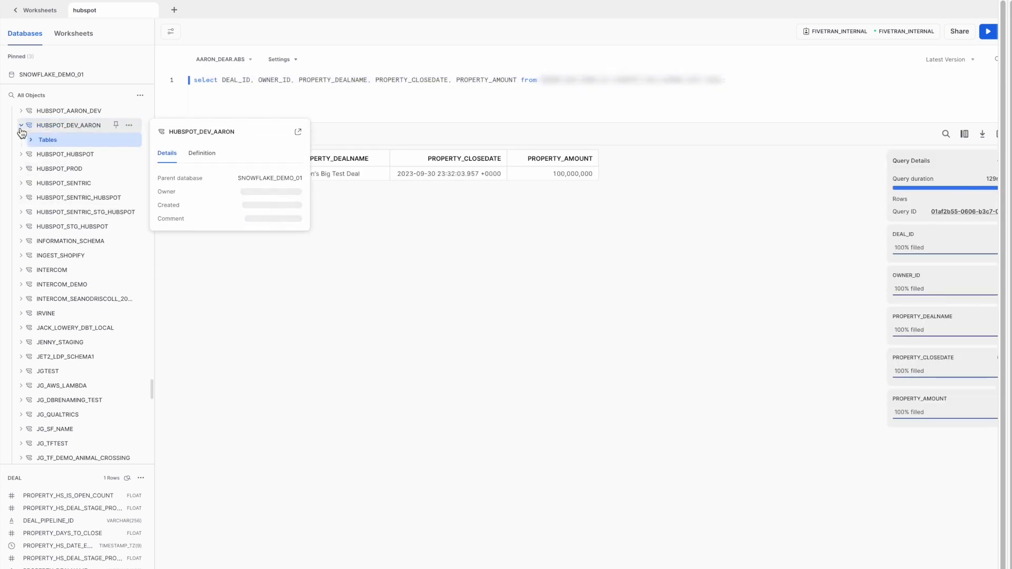
click(32, 139)
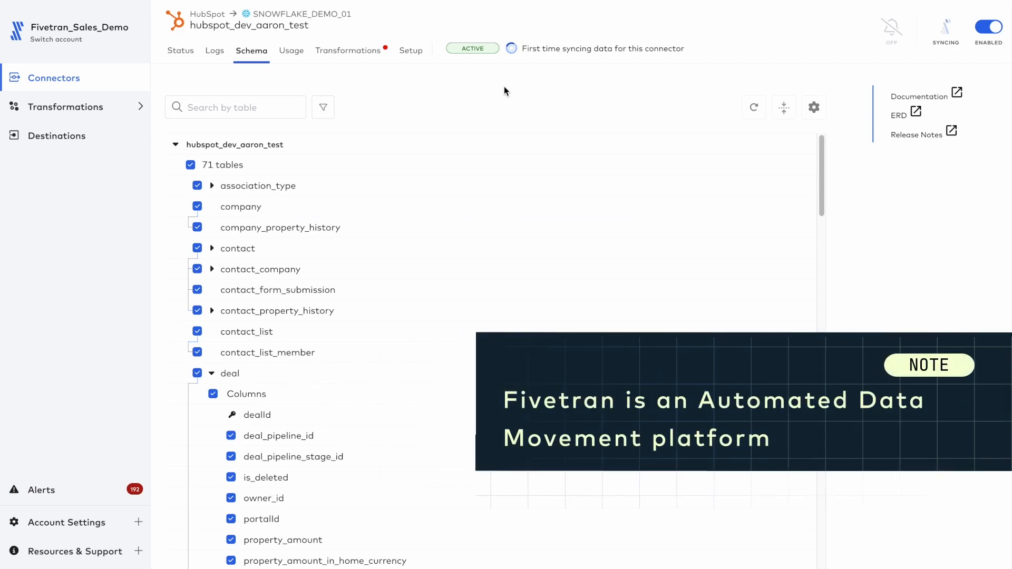
Step: Back in Fivetran, open the new connector's setup details to view its connection, sync frequency and delay threshold settings
click(414, 56)
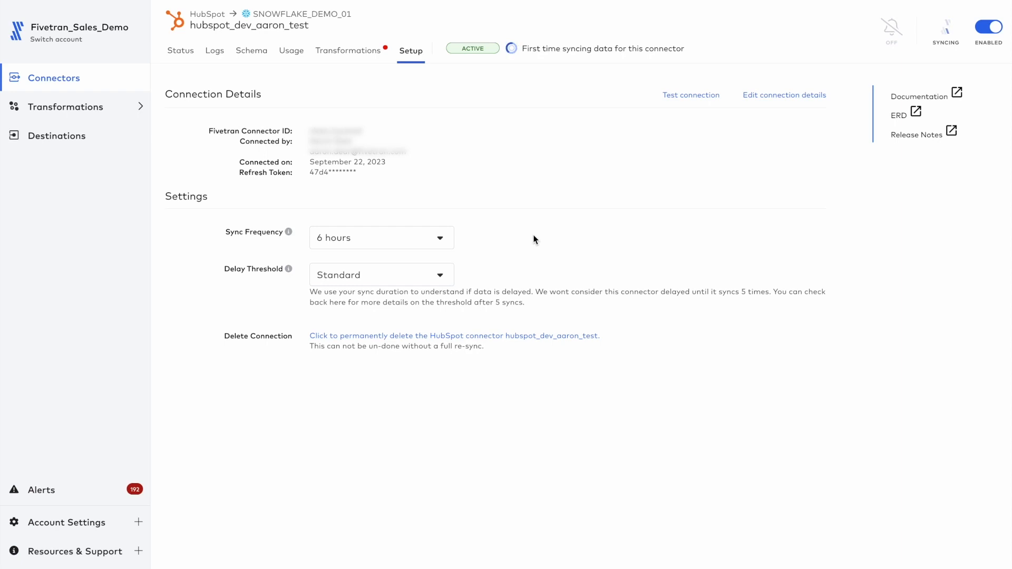
Step: Browse the available sync frequencies for the HubSpot connector and set its sync frequency to 1 hour
click(377, 236)
scroll(380, 265, up, 2)
scroll(380, 265, down, 3)
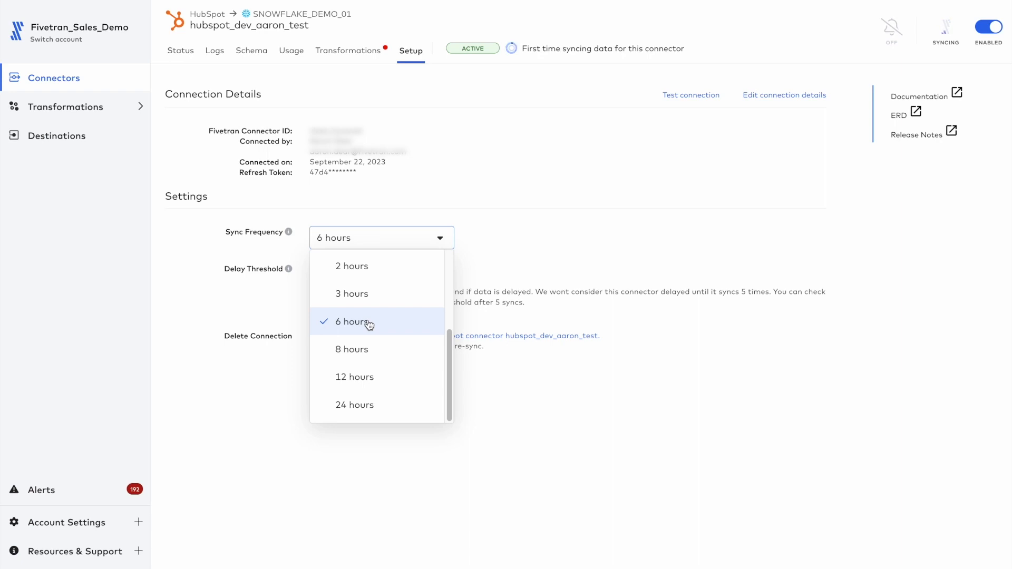
scroll(369, 324, up, 3)
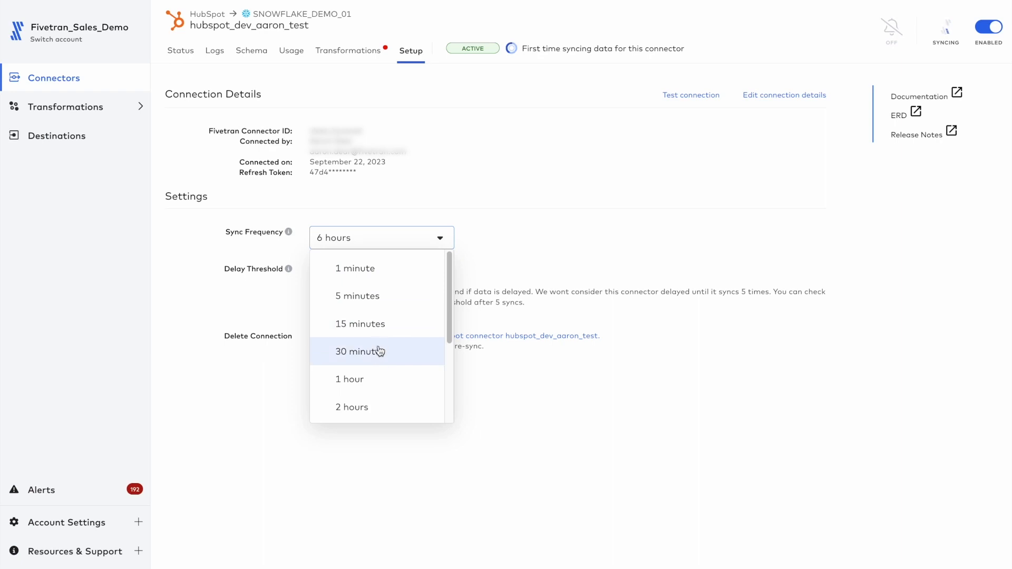
click(374, 381)
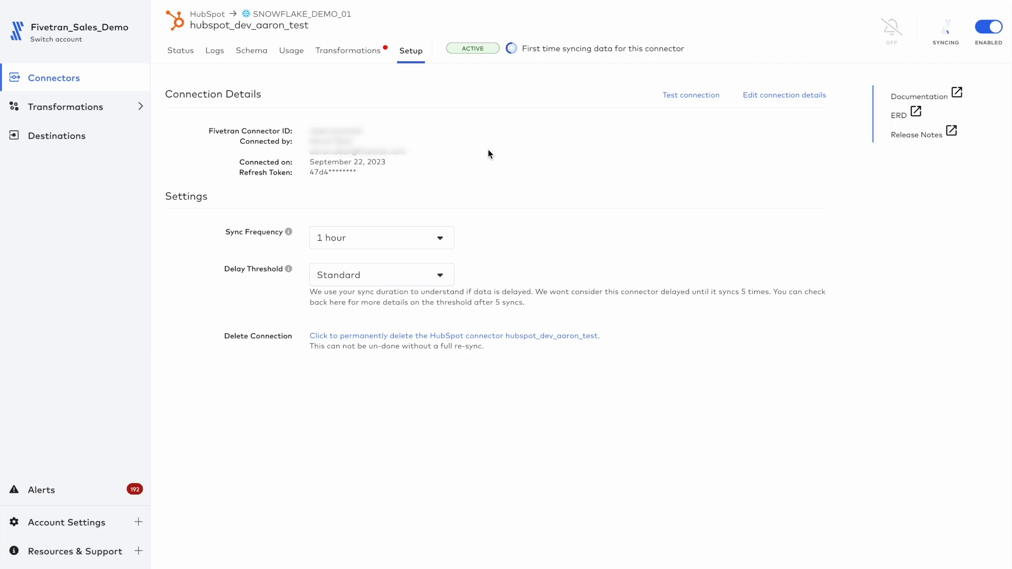
Step: Pause the HubSpot connector, confirm the pause, and dismiss the usage estimate notice
click(991, 29)
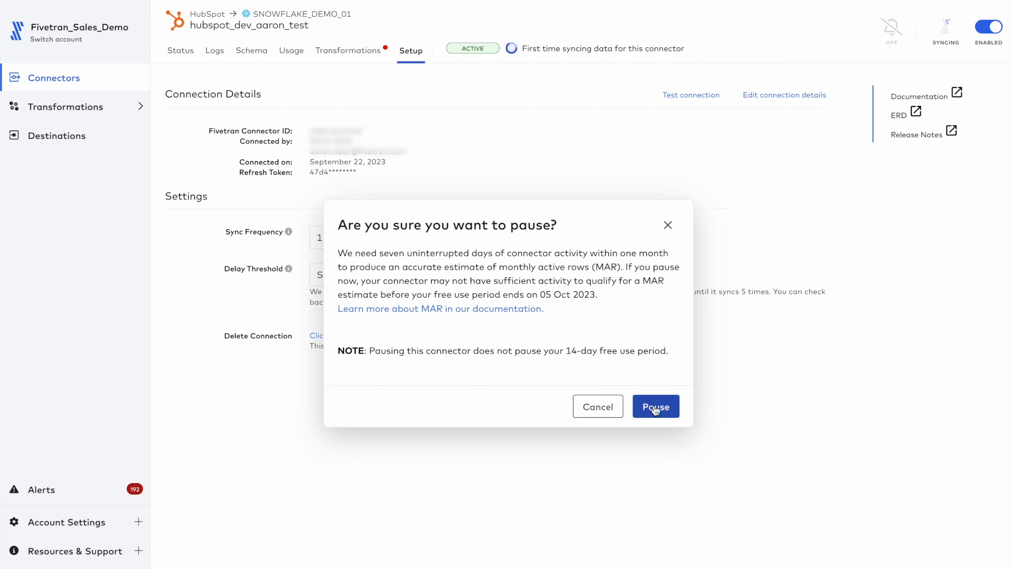
click(657, 410)
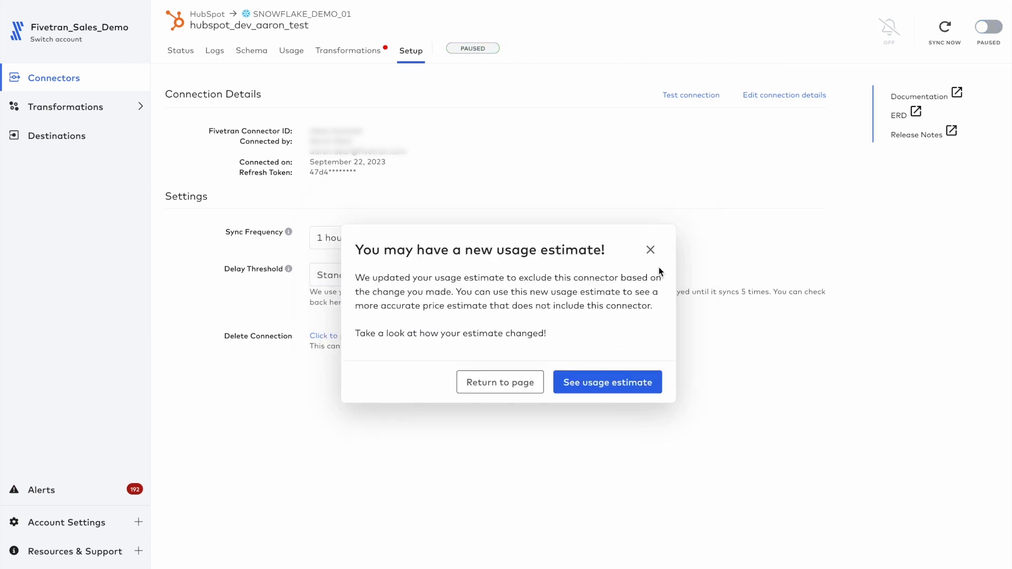
click(650, 251)
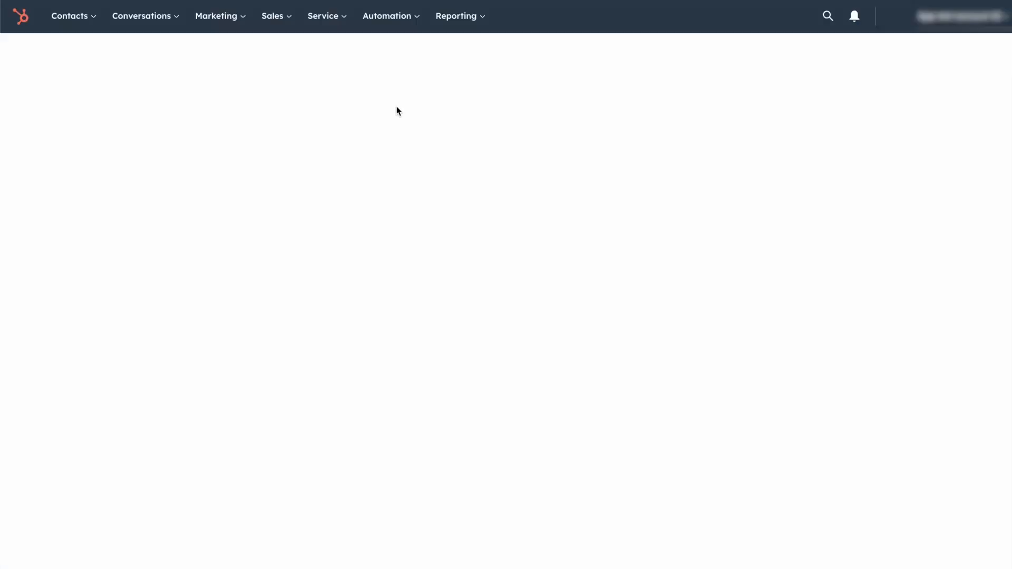
Step: In HubSpot's connected apps, uninstall the Fivetran app and confirm by entering "uninstall"
click(261, 256)
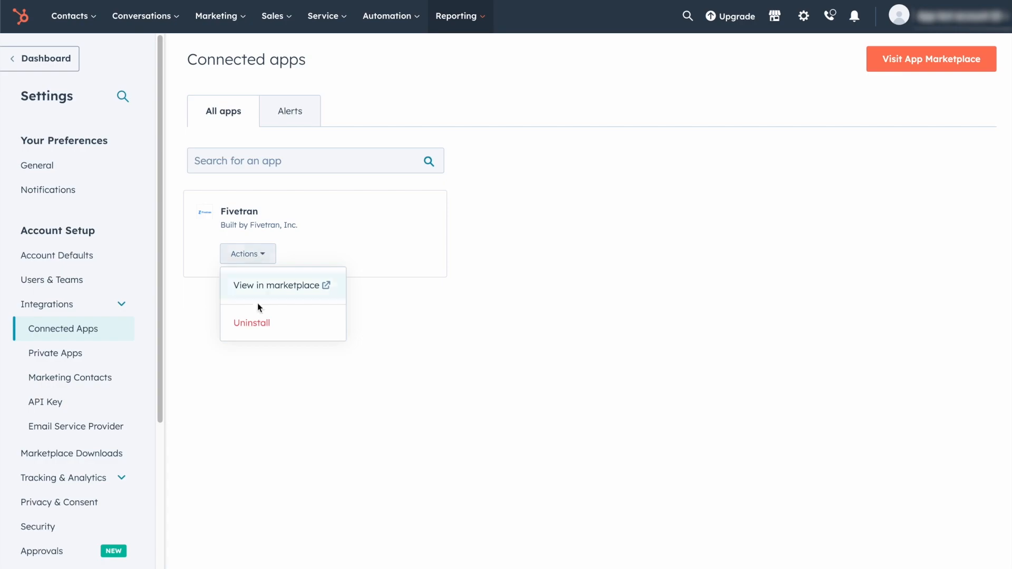
click(258, 325)
text(uninstall)
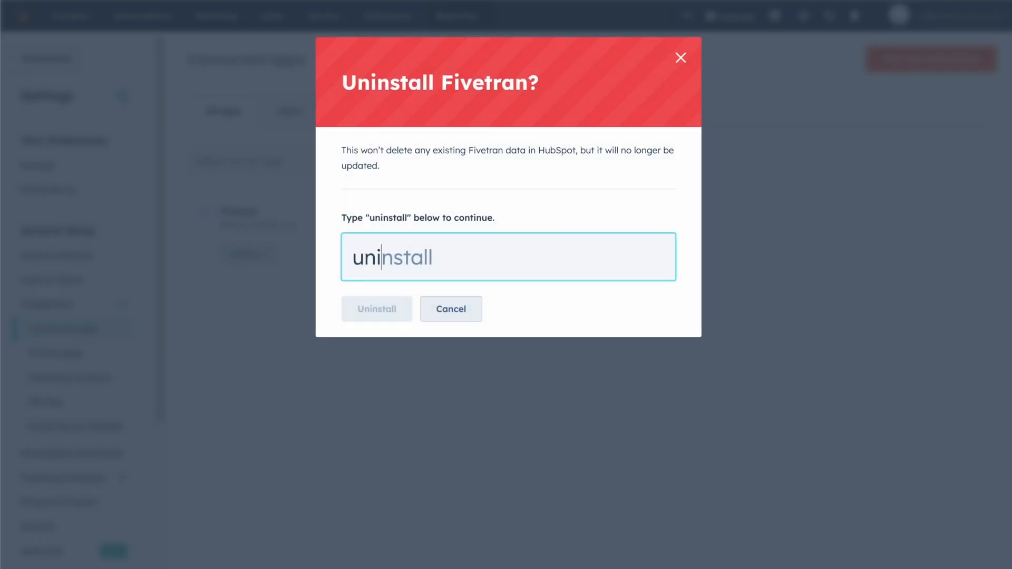
click(377, 309)
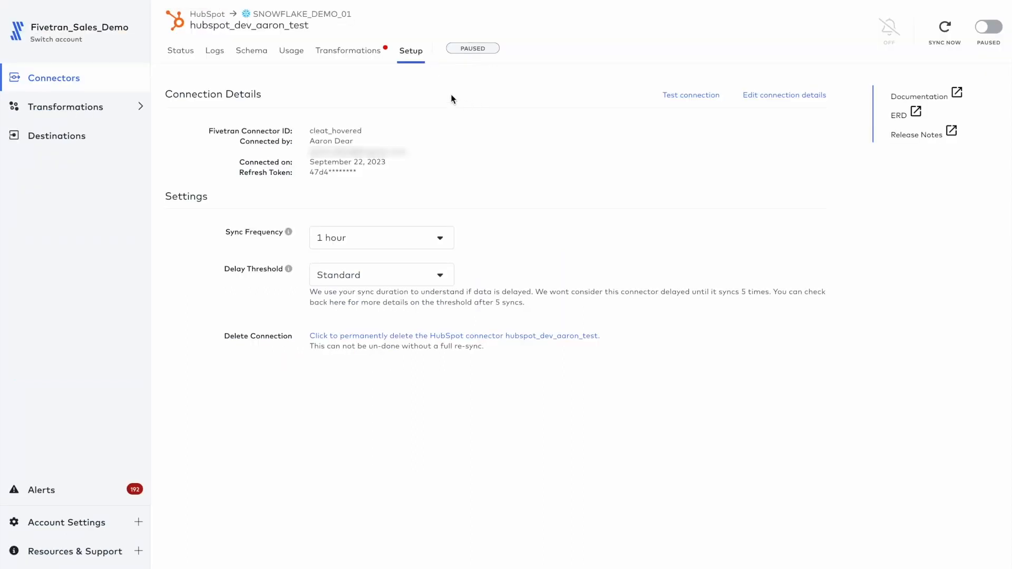
Step: Back in Fivetran, test the HubSpot connector's connection and highlight the details of the resulting error message
click(690, 99)
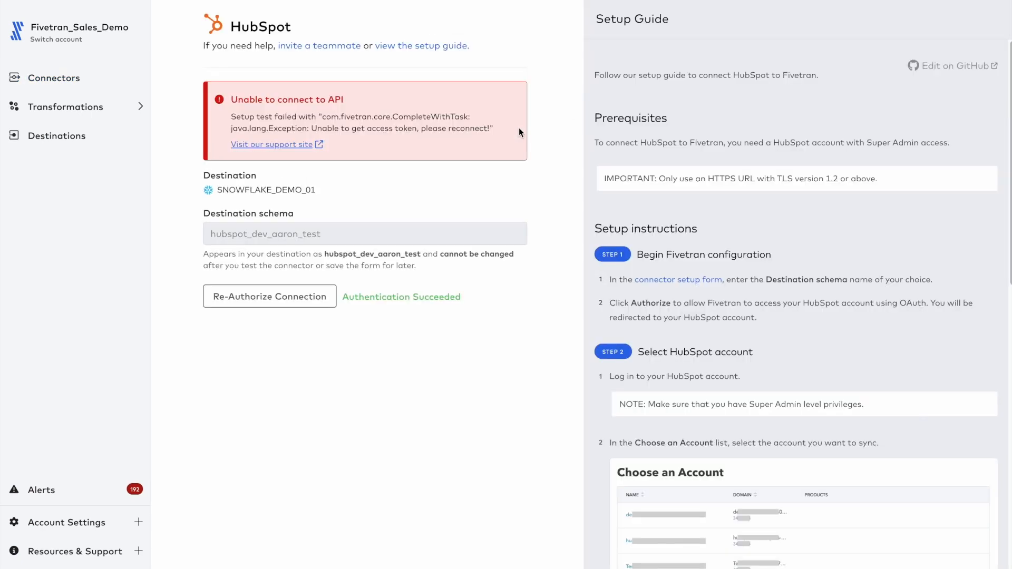
drag(473, 100, 473, 161)
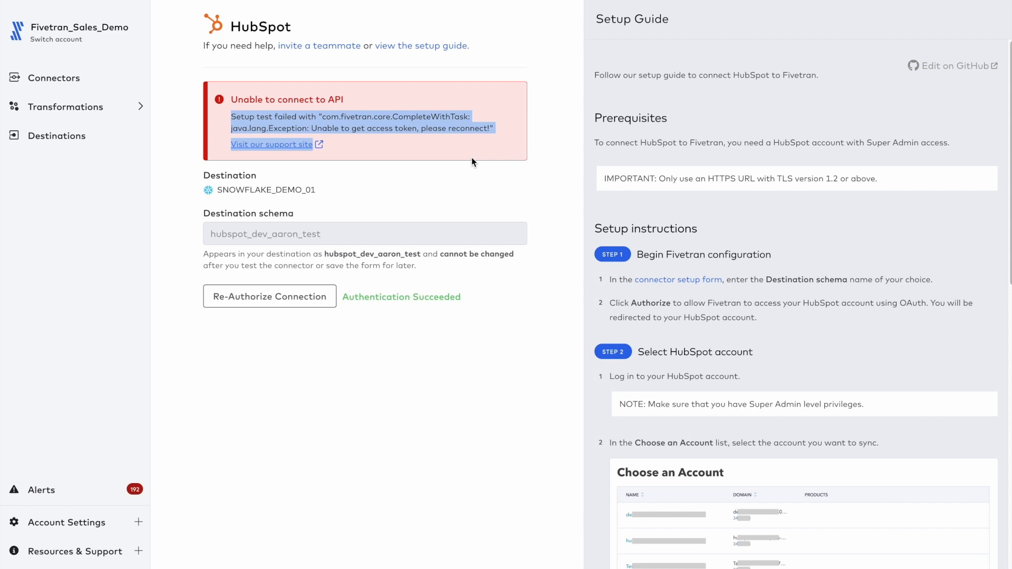
click(472, 158)
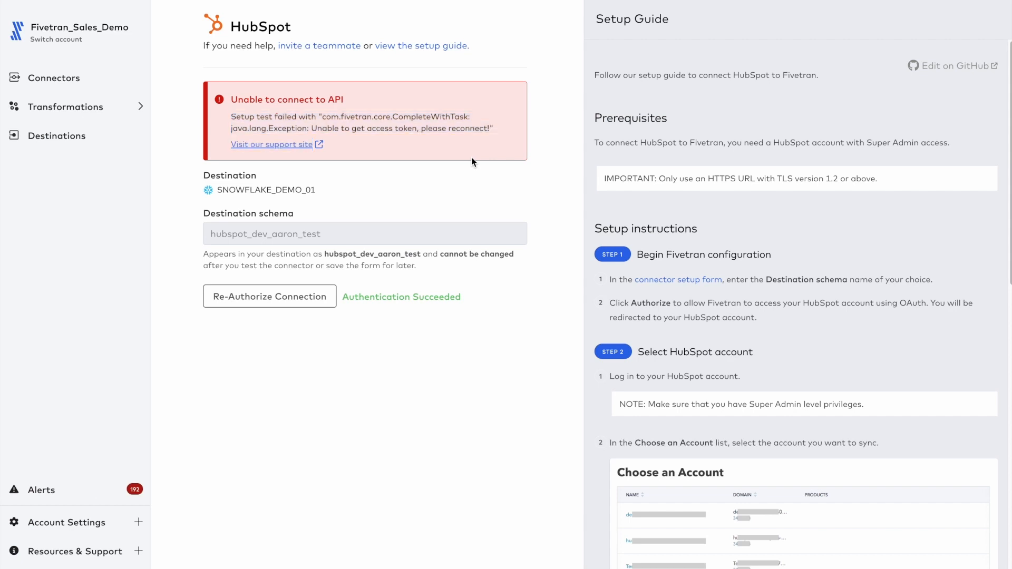